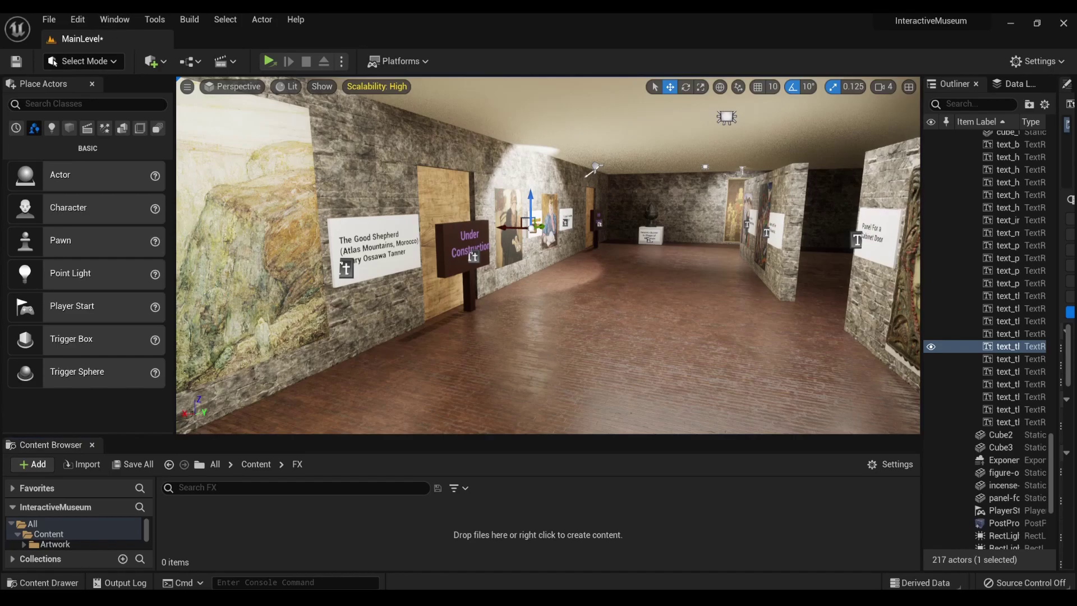
- Focus the selected text sign and pull the camera back to frame the whole corridor
drag(547, 361, 548, 392)
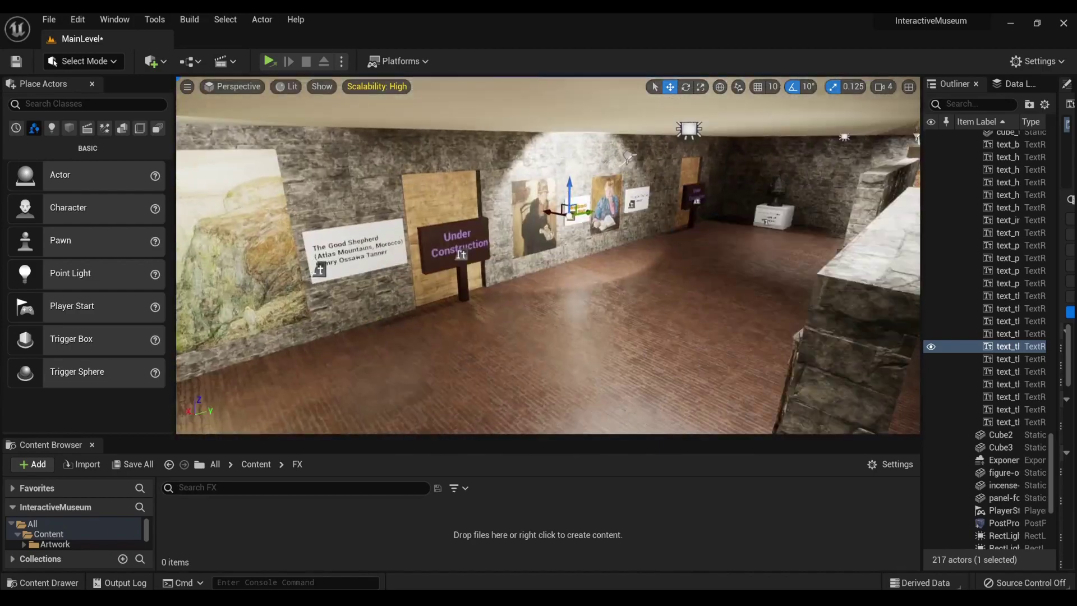
key(f)
drag(414, 236, 410, 257)
- Open Project Settings from the Edit menu and maximize its window
click(49, 19)
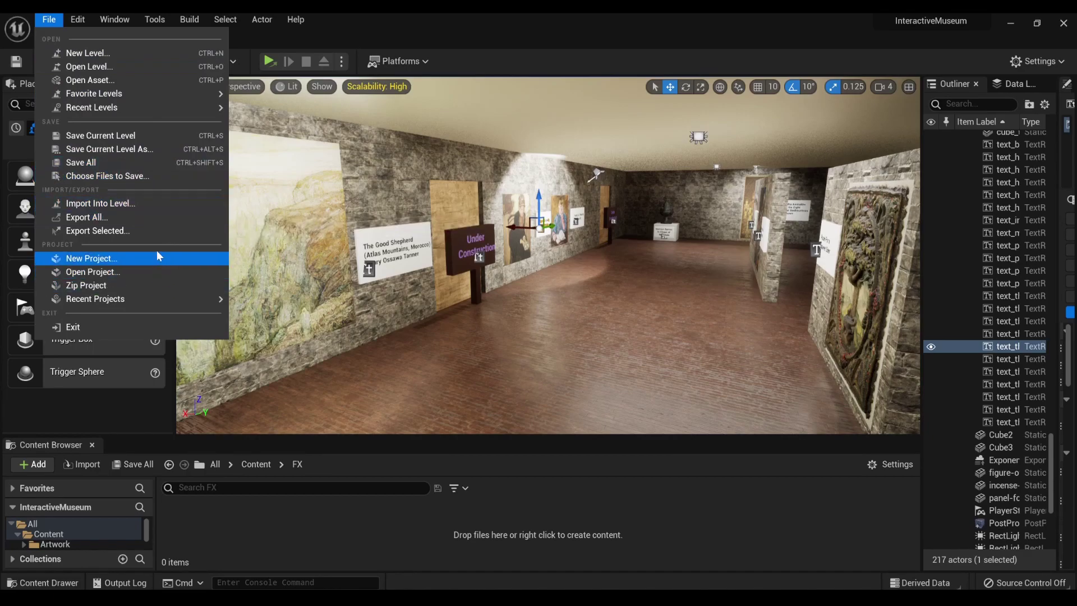
mouse_move(77, 19)
click(168, 206)
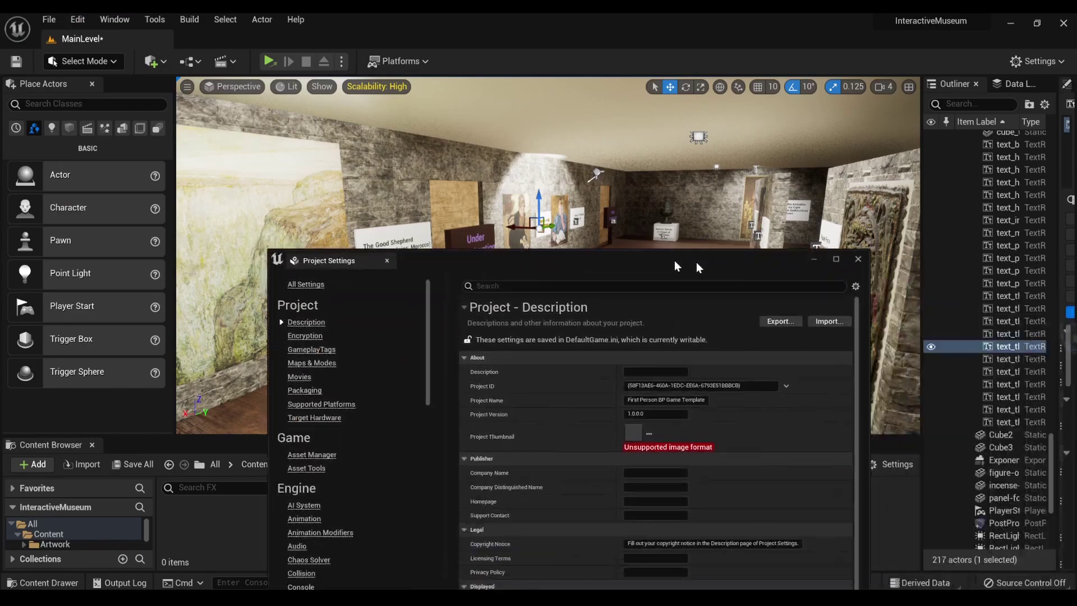
drag(695, 262, 664, 120)
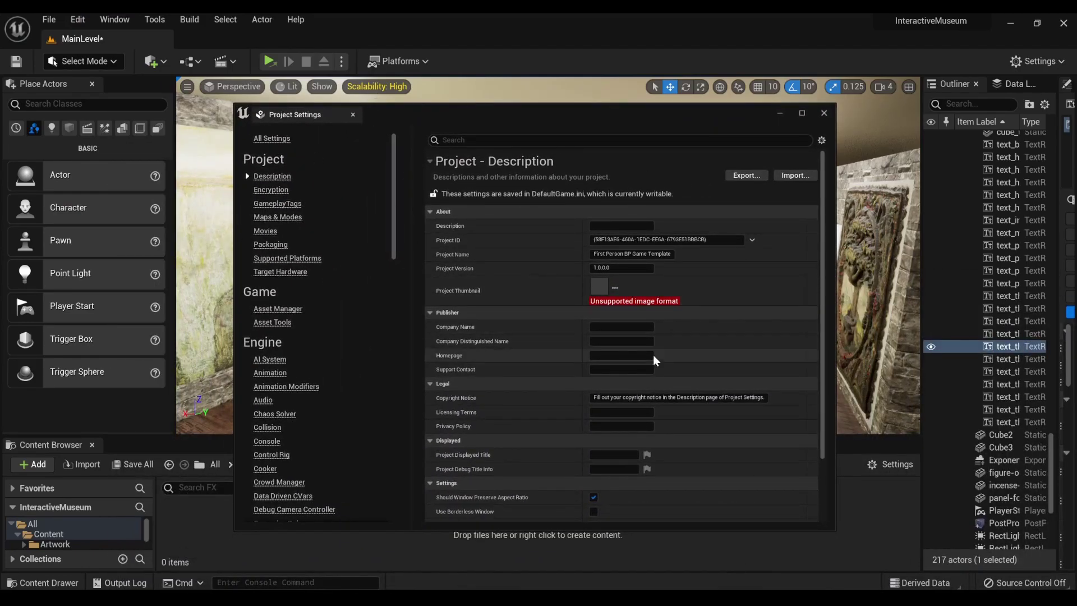
scroll(653, 355, down, 3)
click(801, 114)
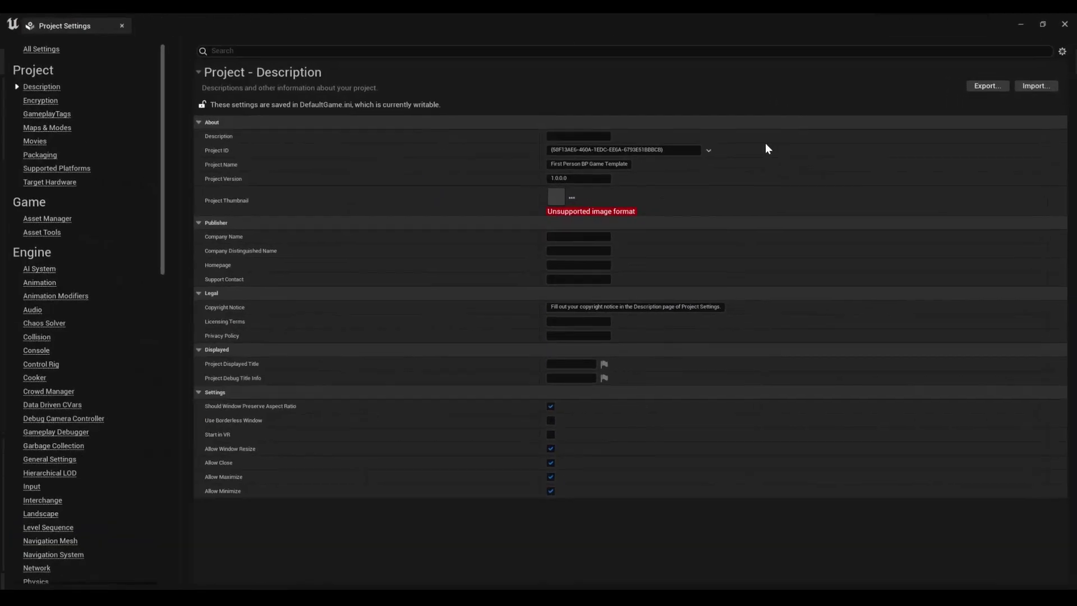
- Step through Encryption and GameplayTags to the Maps & Modes settings page
click(41, 99)
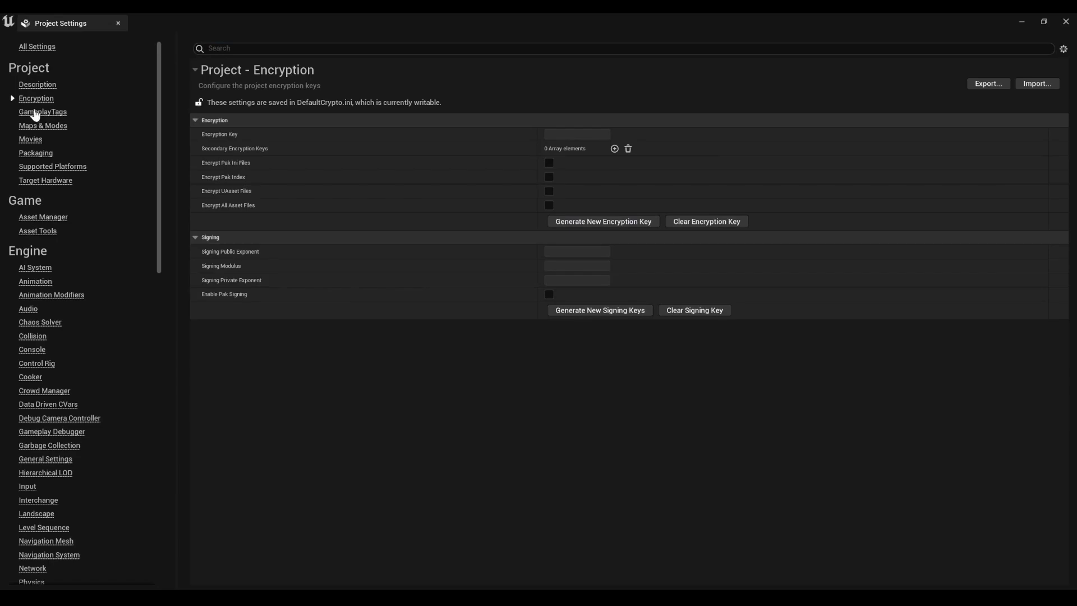
click(35, 112)
click(36, 129)
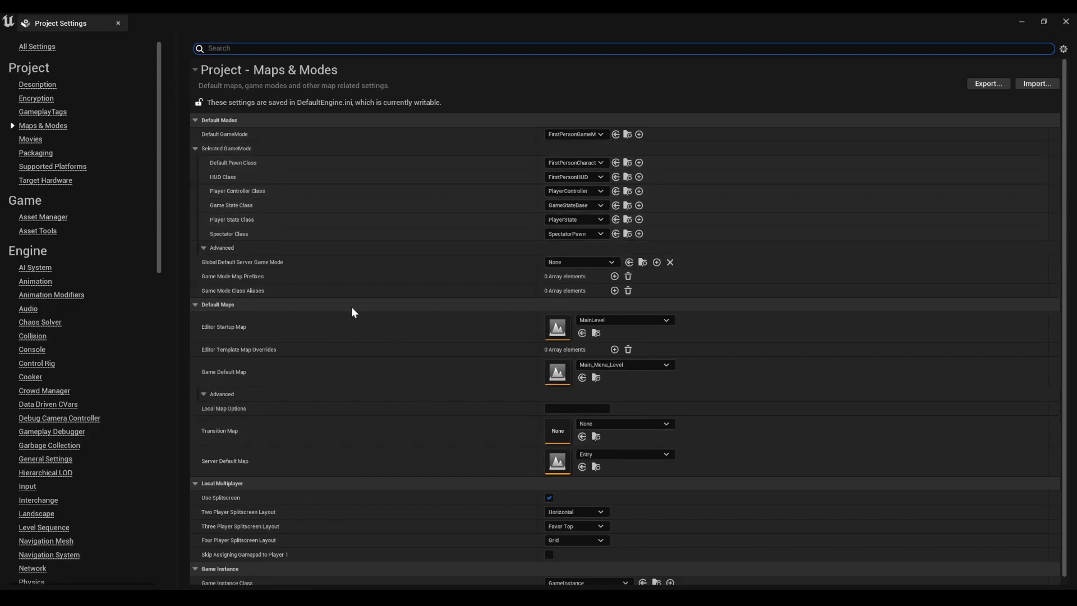
- Collapse the Local Multiplayer group and scroll the Maps & Modes settings
scroll(339, 337, down, 1)
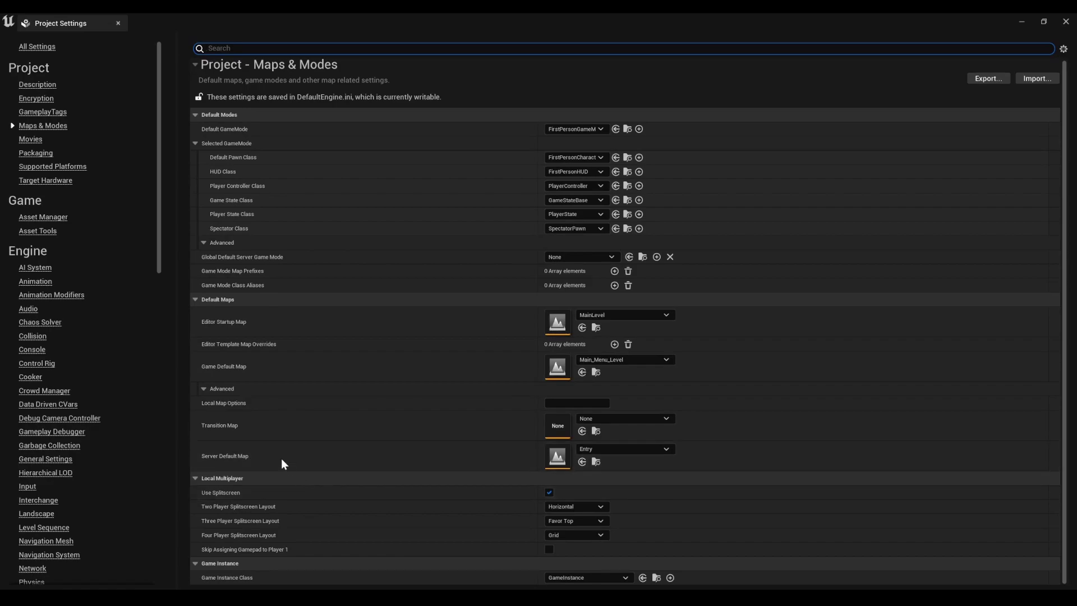
click(196, 477)
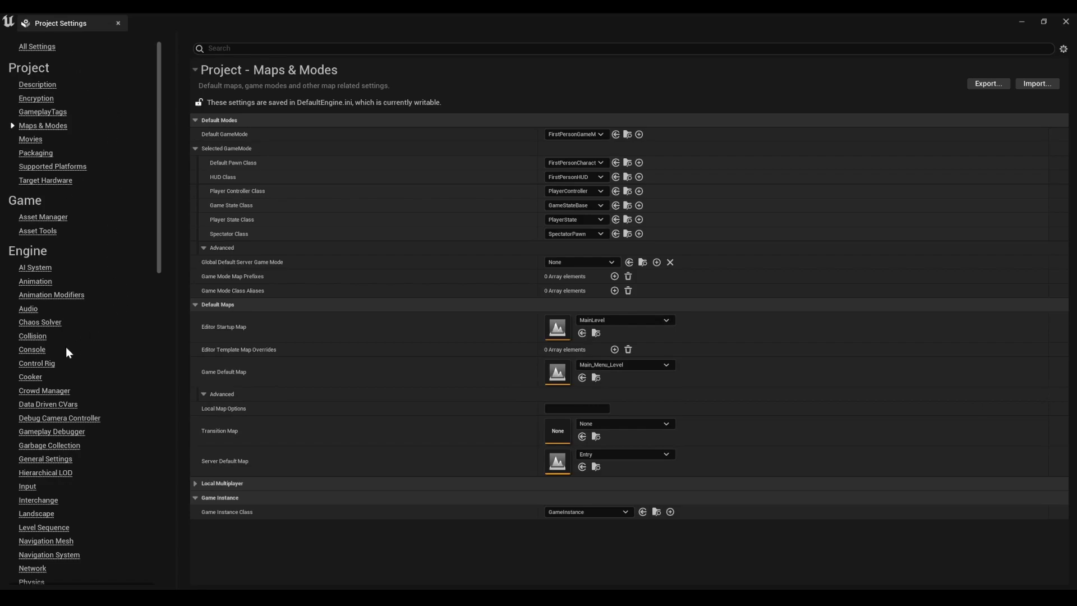
scroll(66, 348, down, 3)
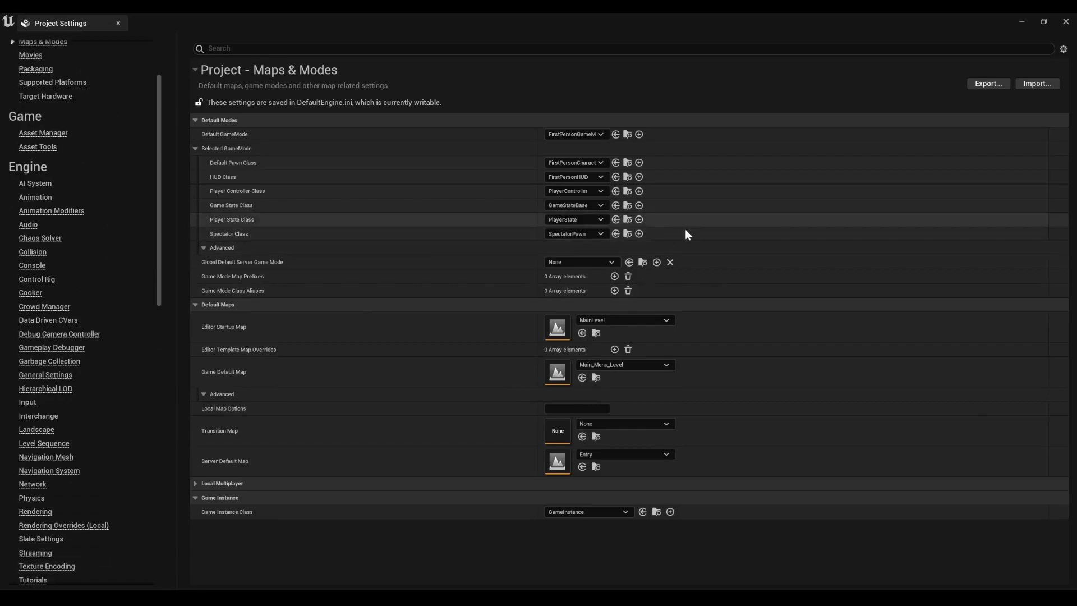
- Minimize Project Settings, dismiss the Platforms menu, and drag the Content Browser taller
click(1018, 22)
click(403, 61)
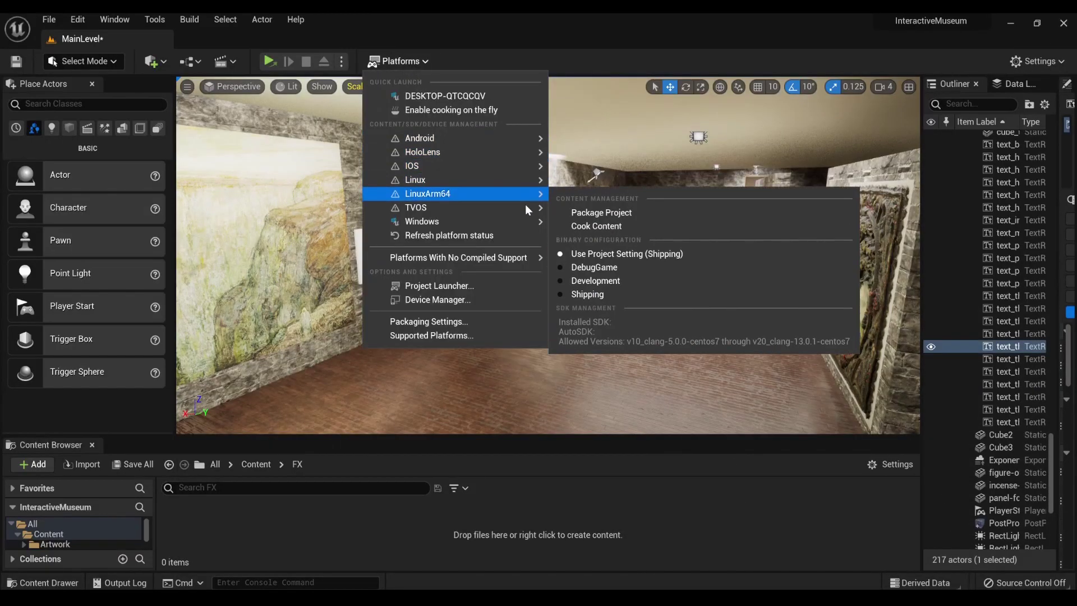
mouse_move(528, 220)
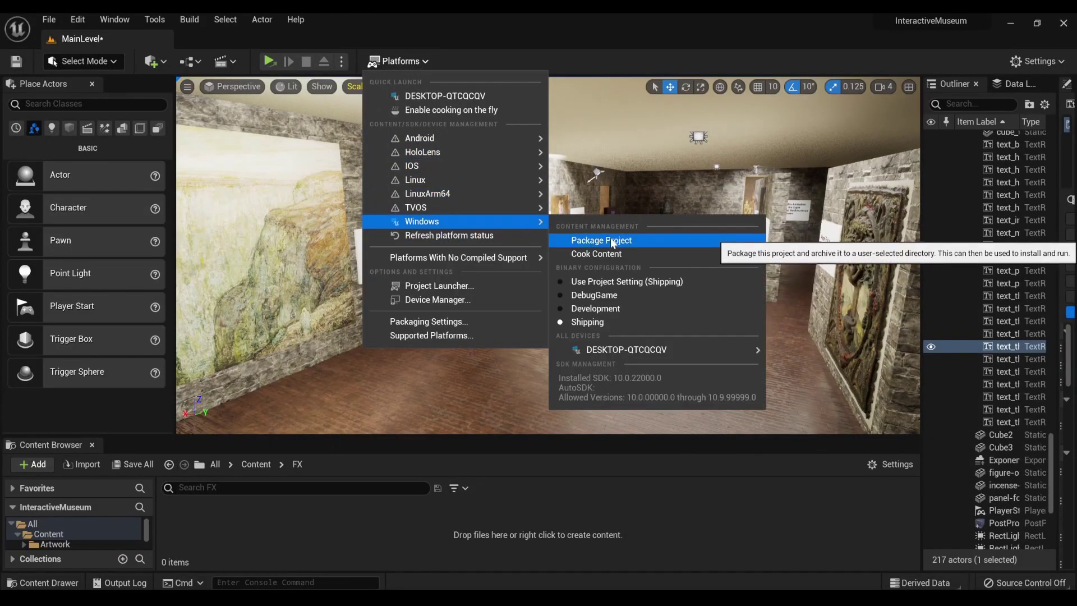
click(391, 58)
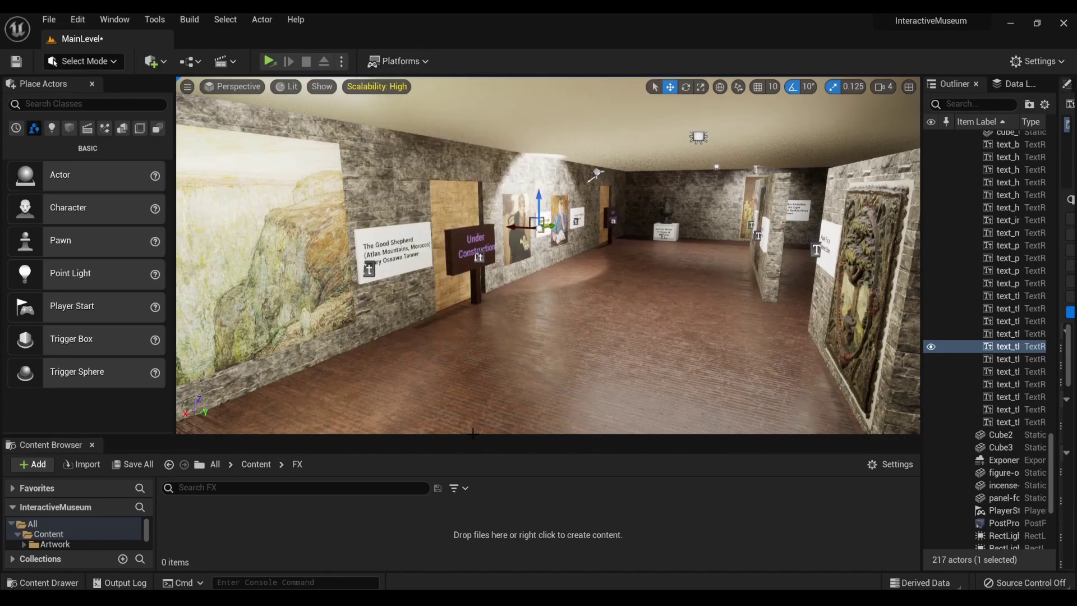
drag(473, 435, 495, 392)
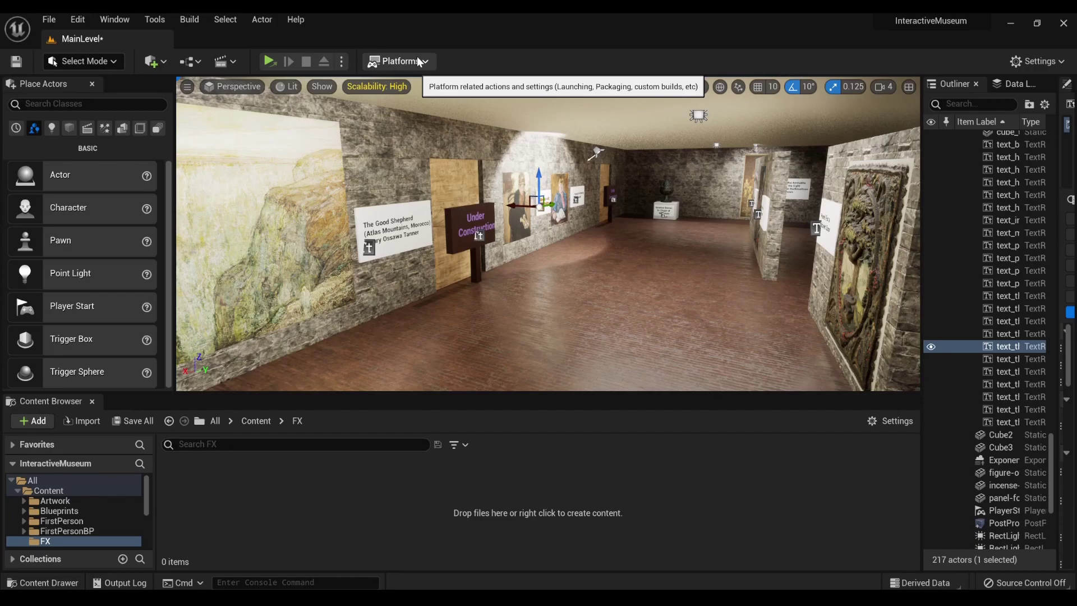
- Browse the Platforms menu and set the Windows binary configuration to Shipping
click(425, 62)
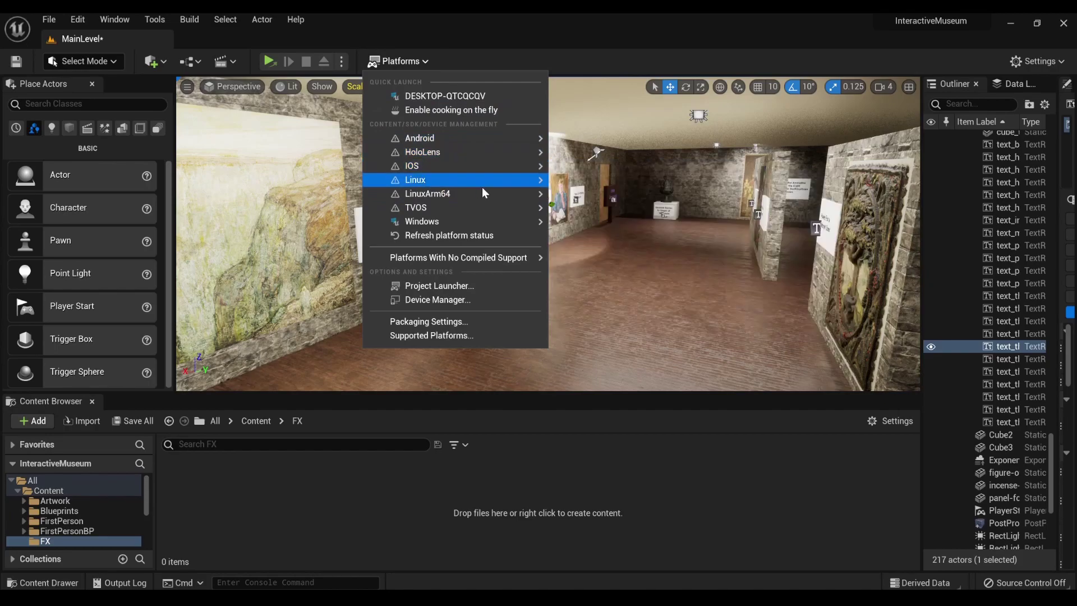
mouse_move(483, 192)
mouse_move(488, 138)
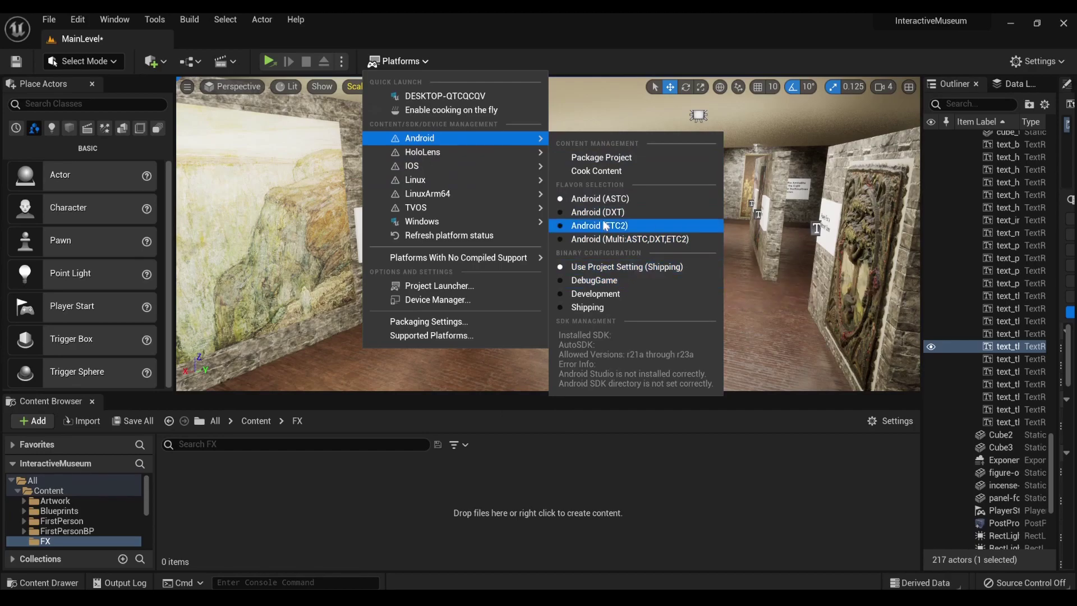
mouse_move(522, 206)
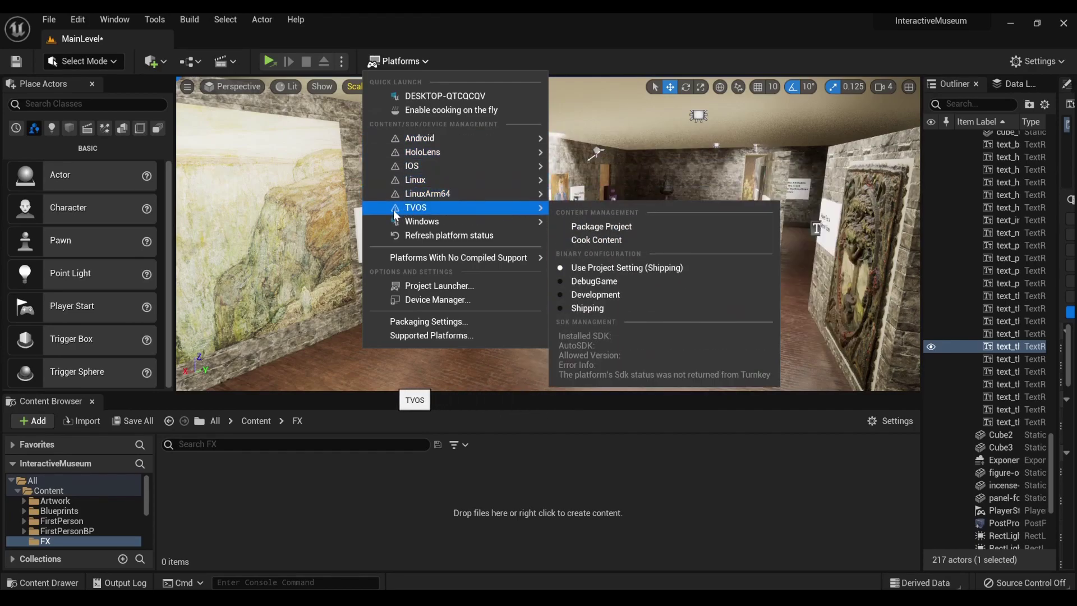
mouse_move(416, 140)
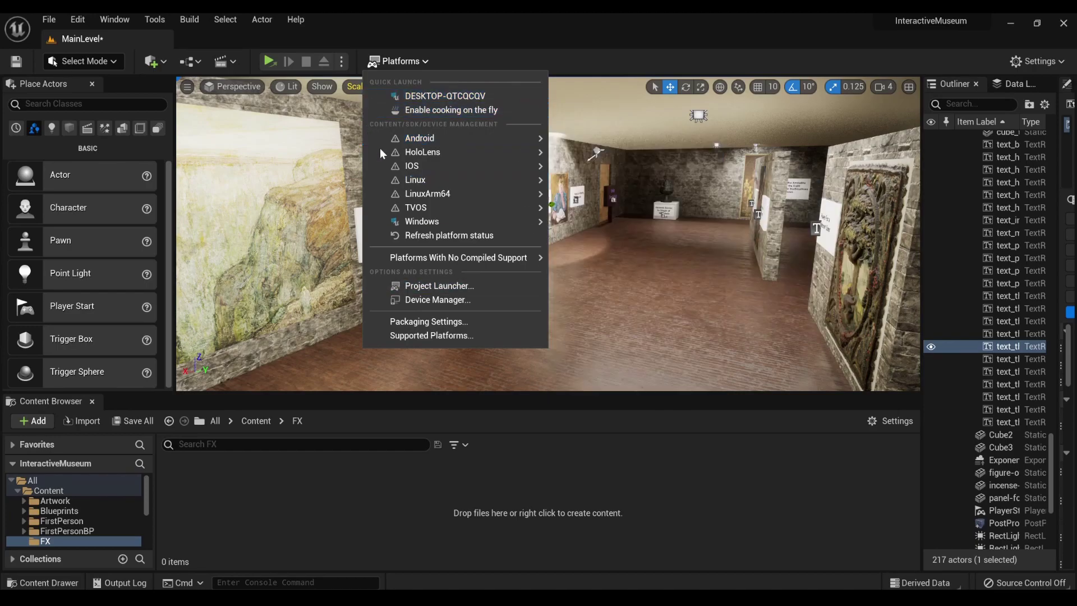
mouse_move(435, 230)
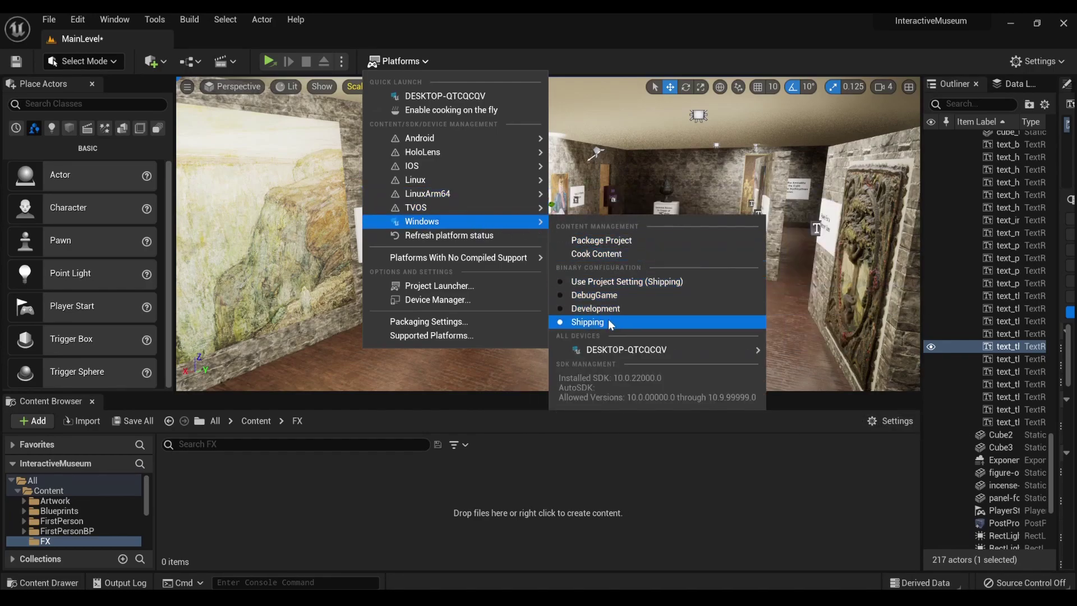
click(594, 283)
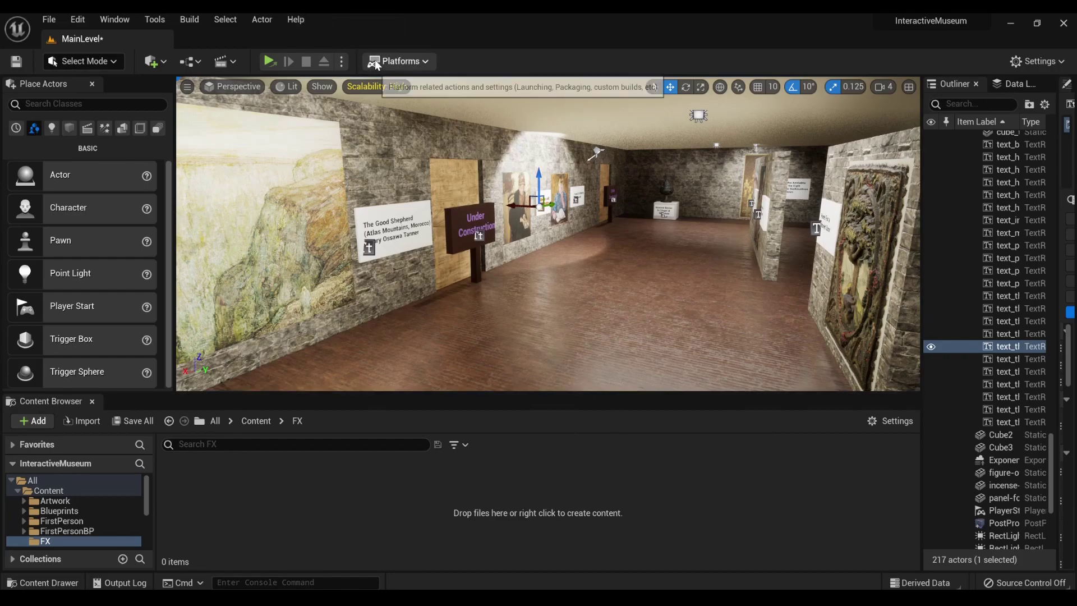
click(412, 59)
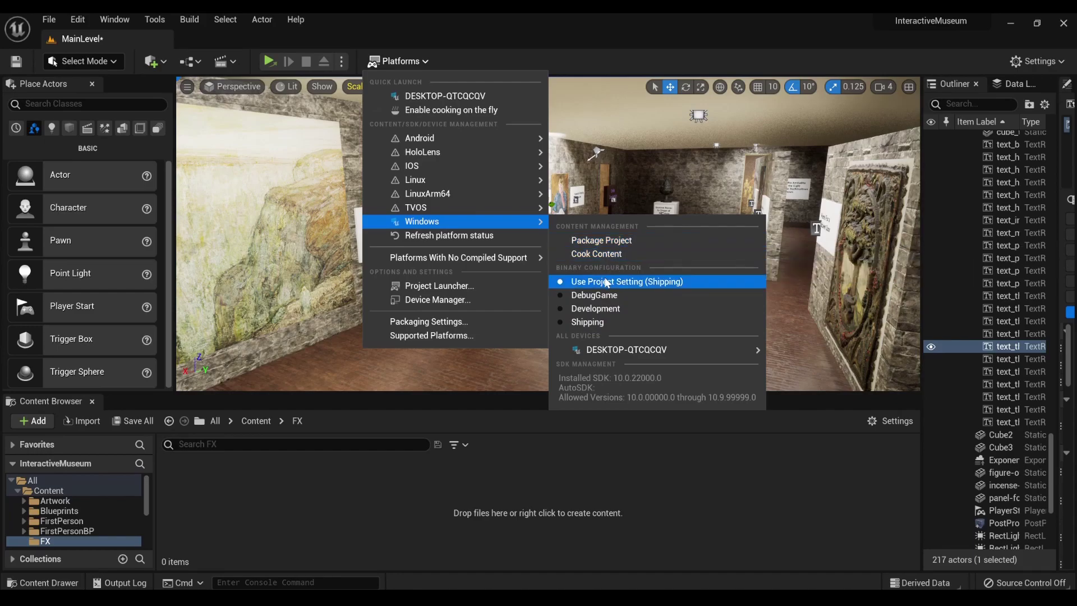
- Package for Windows, choosing a newly created 'Build Ver 1.14' folder under Builds as destination
click(598, 240)
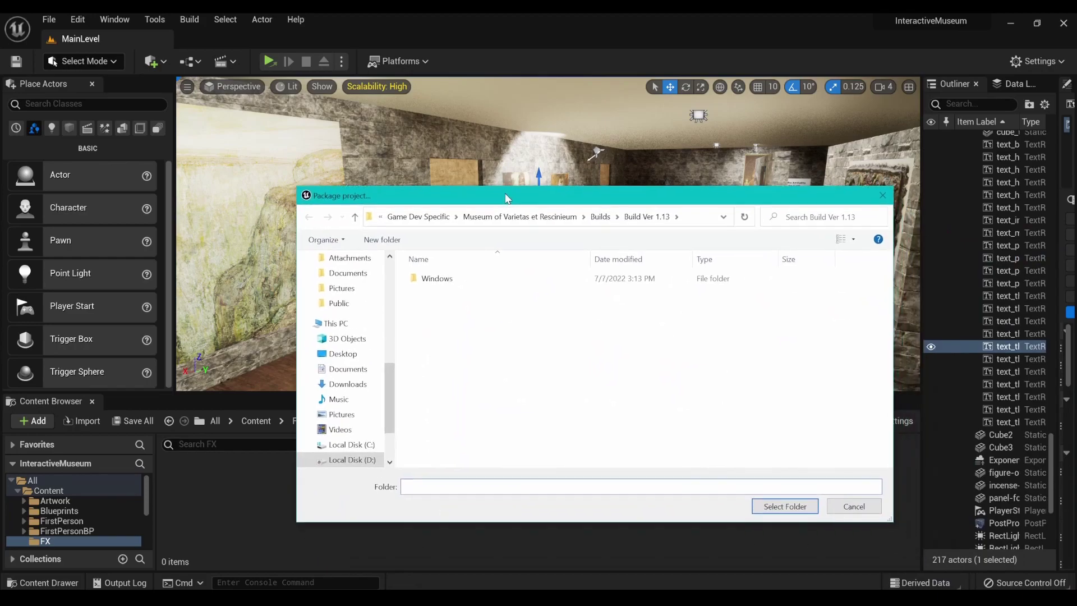
click(602, 220)
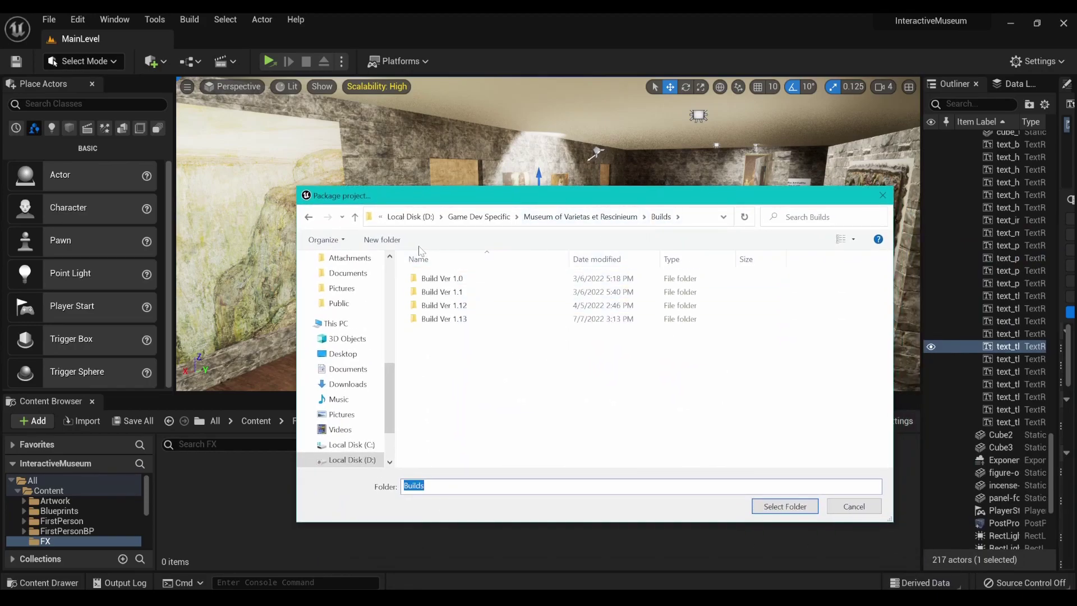
click(381, 239)
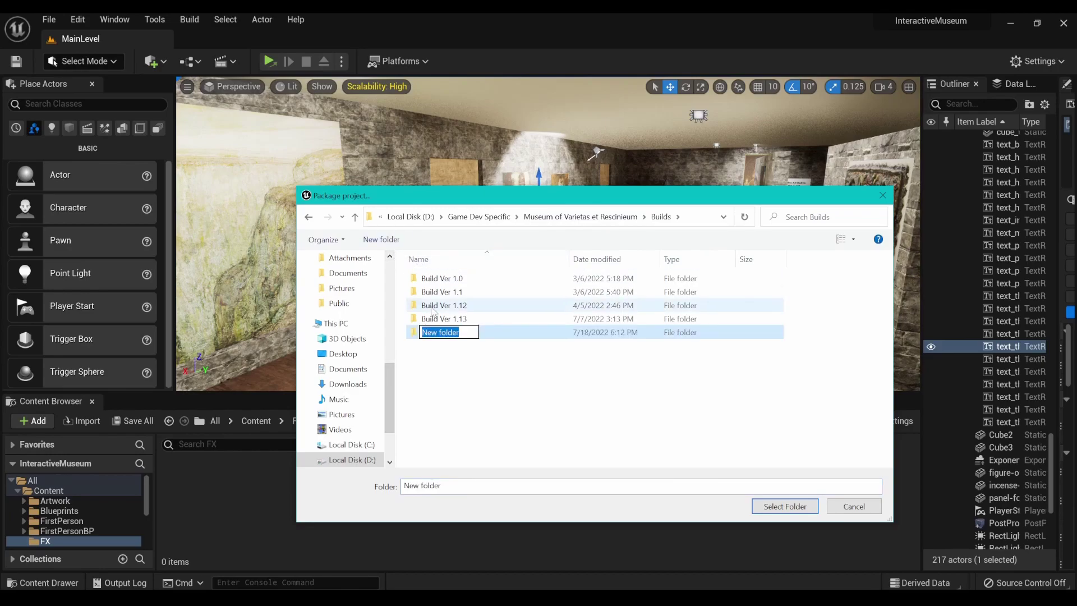
text(Build Ver 1.13)
key(BackSpace)
text(4)
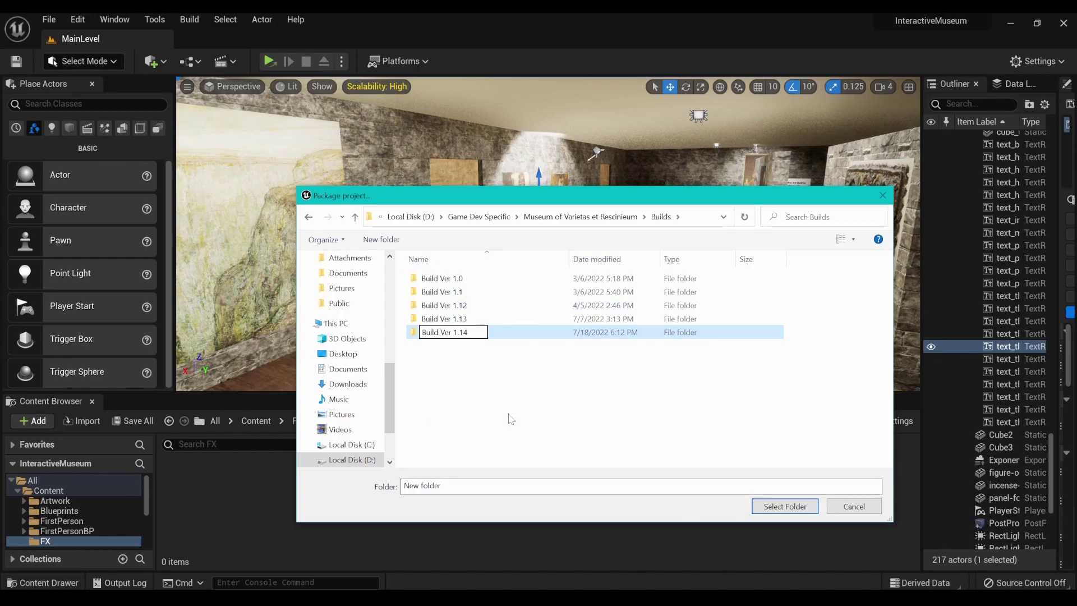
click(458, 332)
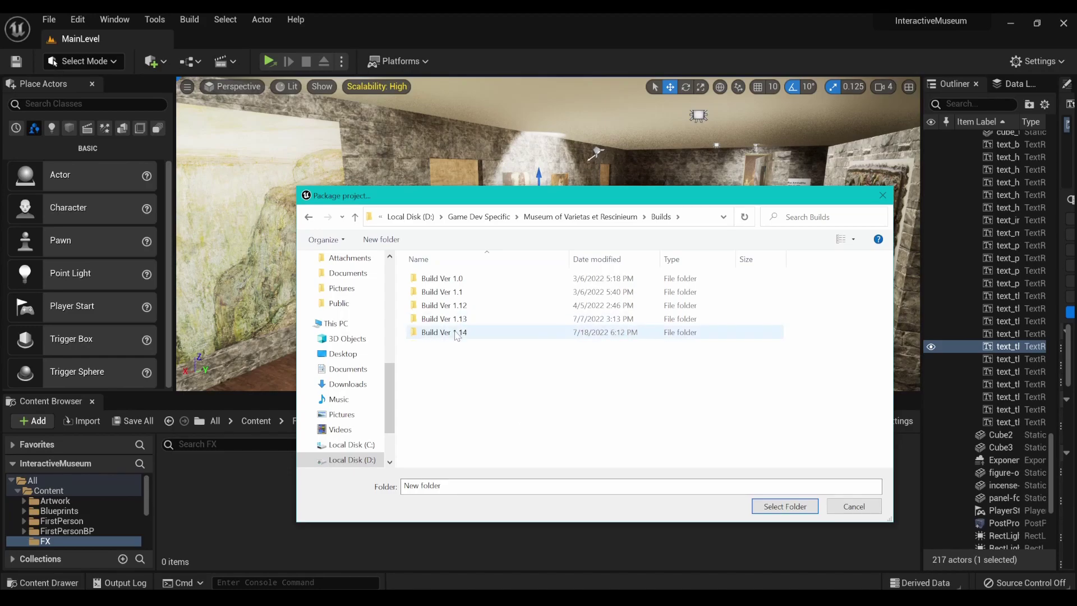
double_click(458, 332)
click(784, 506)
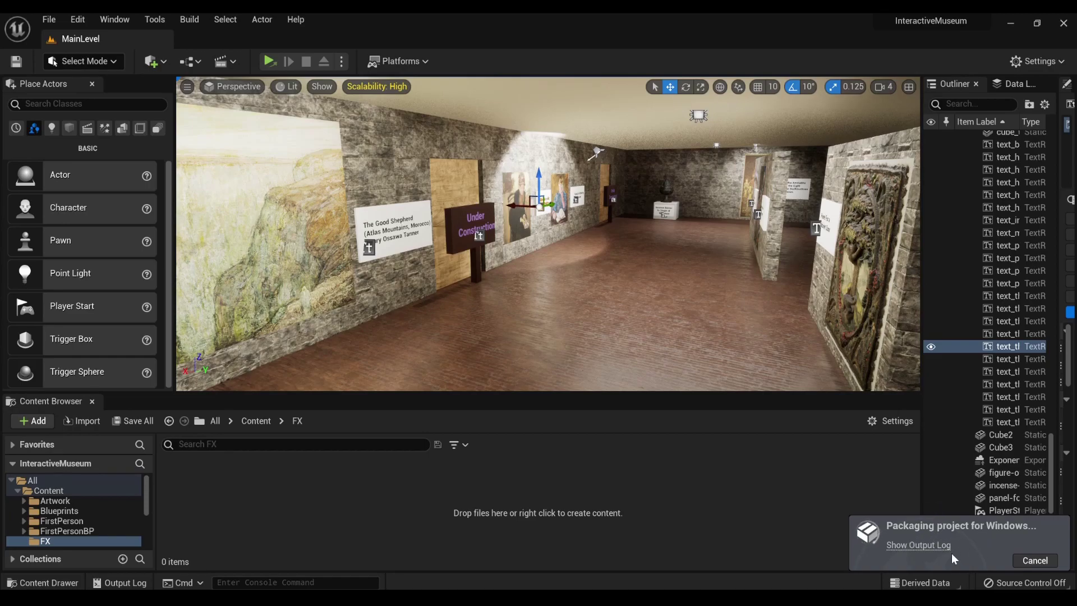
- Open the Output Log and scroll through its cook progress and warnings
click(921, 545)
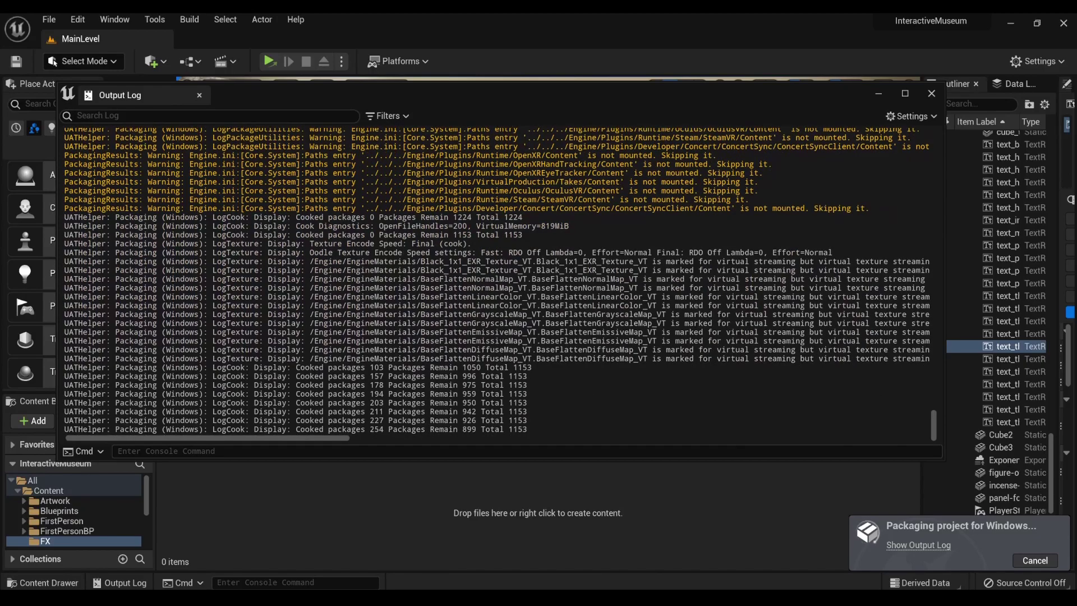
mouse_move(332, 440)
mouse_down()
mouse_move(474, 432)
mouse_move(315, 444)
mouse_up()
scroll(499, 280, up, 5)
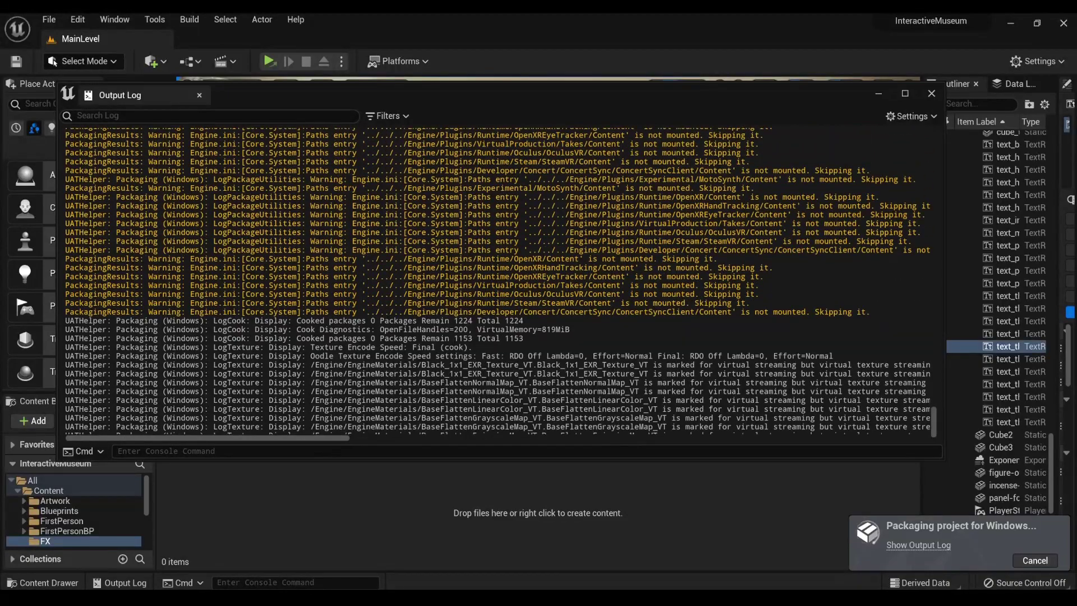
scroll(500, 280, down, 6)
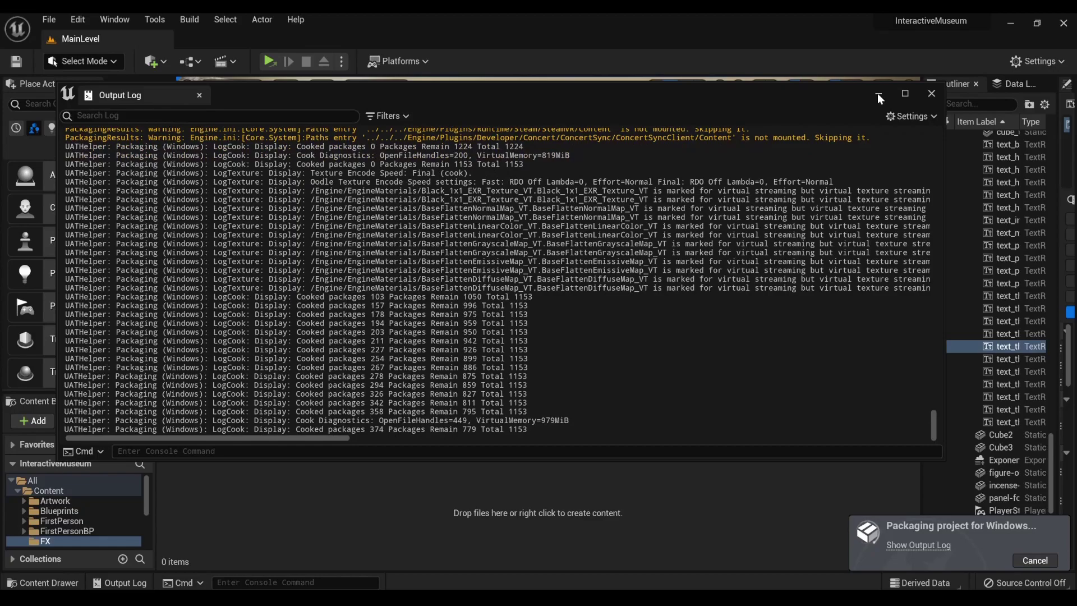
- Minimize the floating Output Log window
click(879, 95)
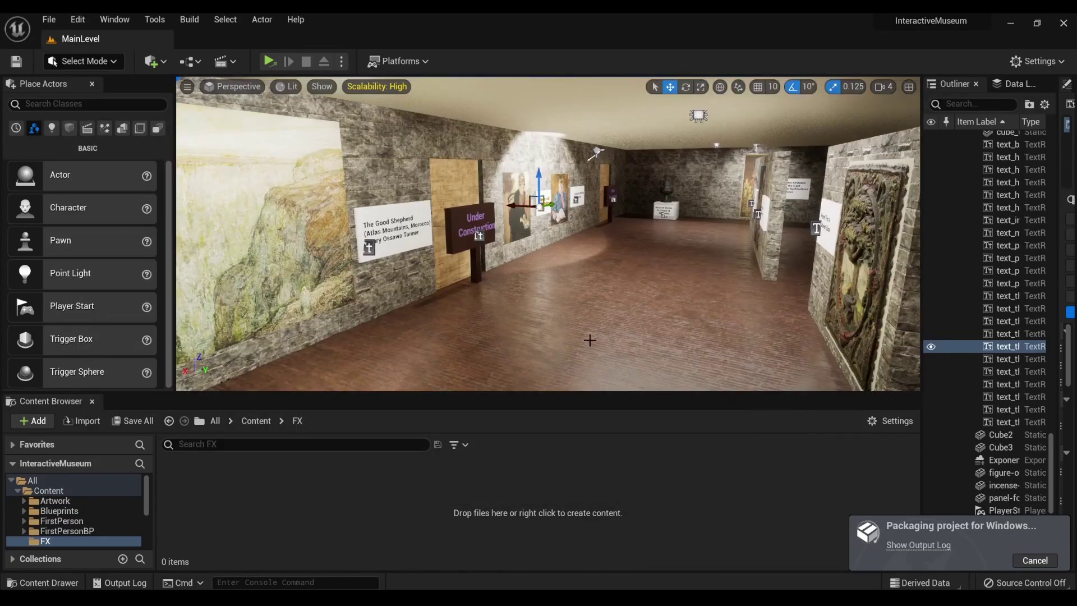